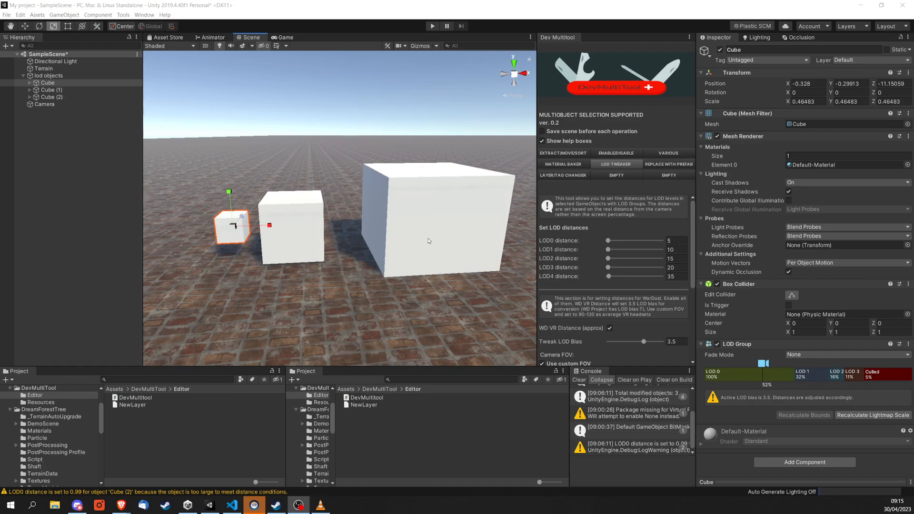
scroll(615, 280, "down", 1)
scroll(609, 276, "up", 1)
scroll(627, 303, "down", 2)
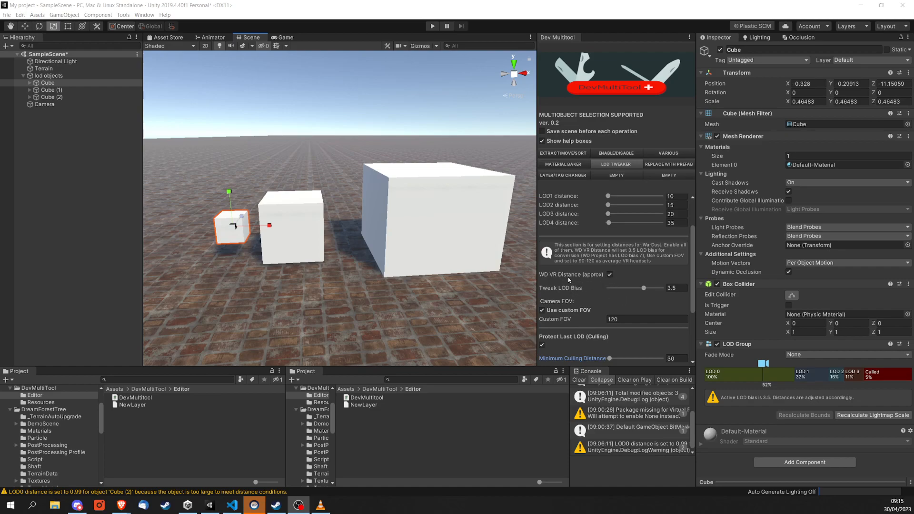
scroll(626, 257, "up", 3)
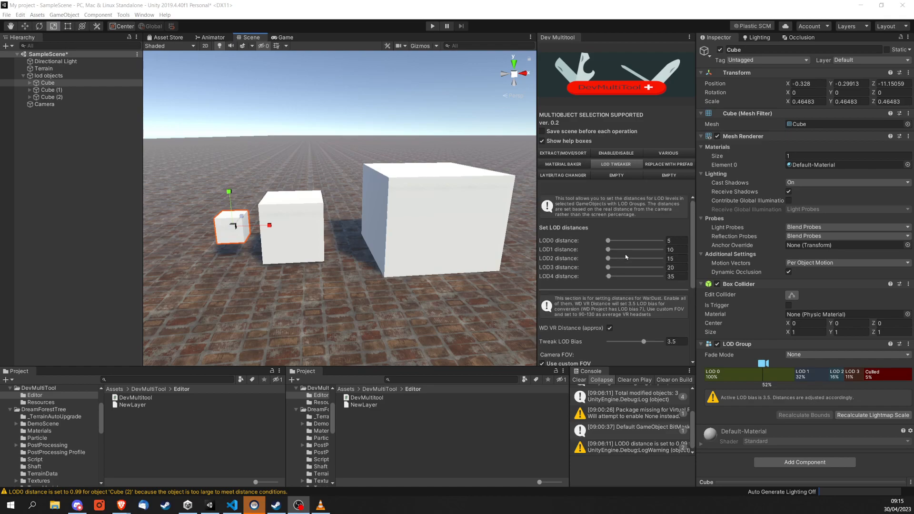
Examine the lod objects group and preview the Sphere, Capsule and Cylinder LOD meshes inside the smallest Cube
left_click(51, 76)
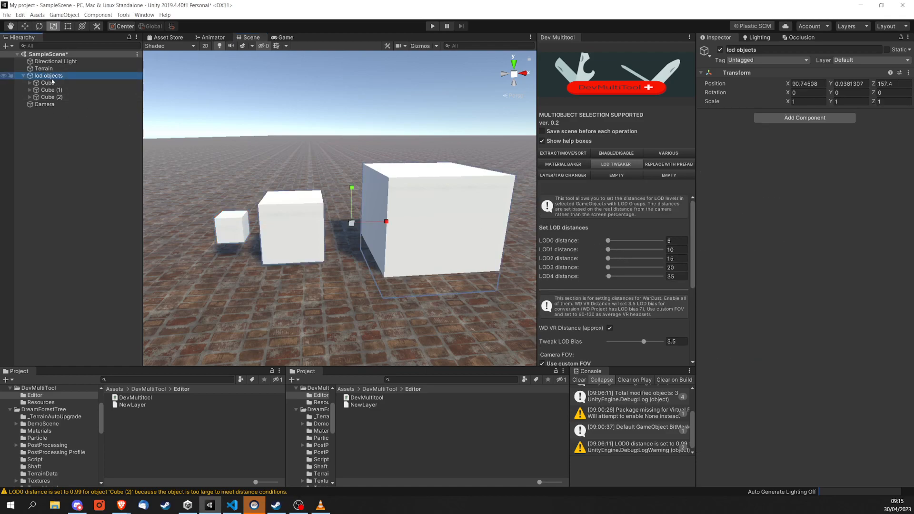
left_click(50, 83)
left_click(38, 90)
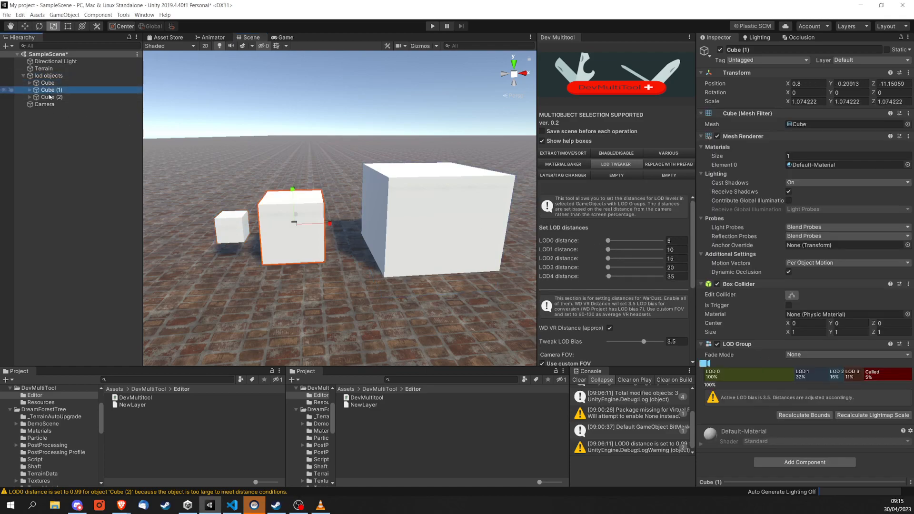
left_click(29, 82)
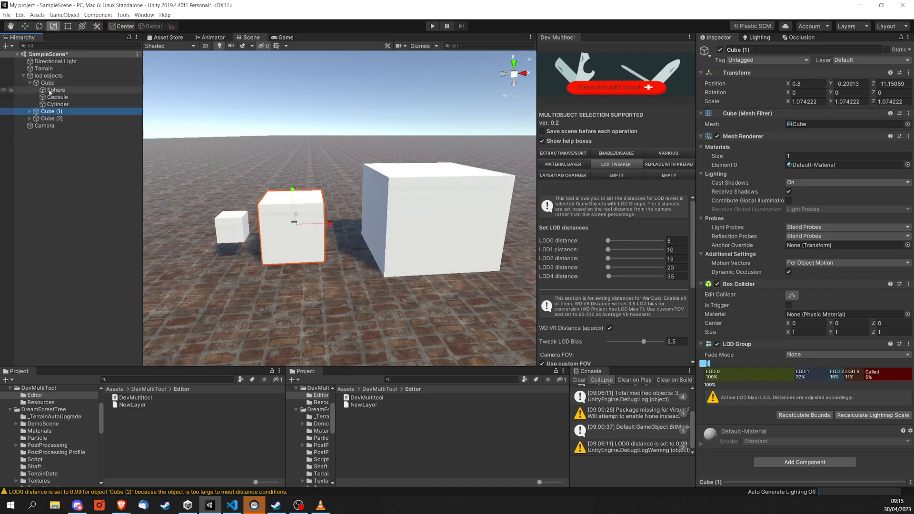
left_click(50, 90)
left_click(51, 97)
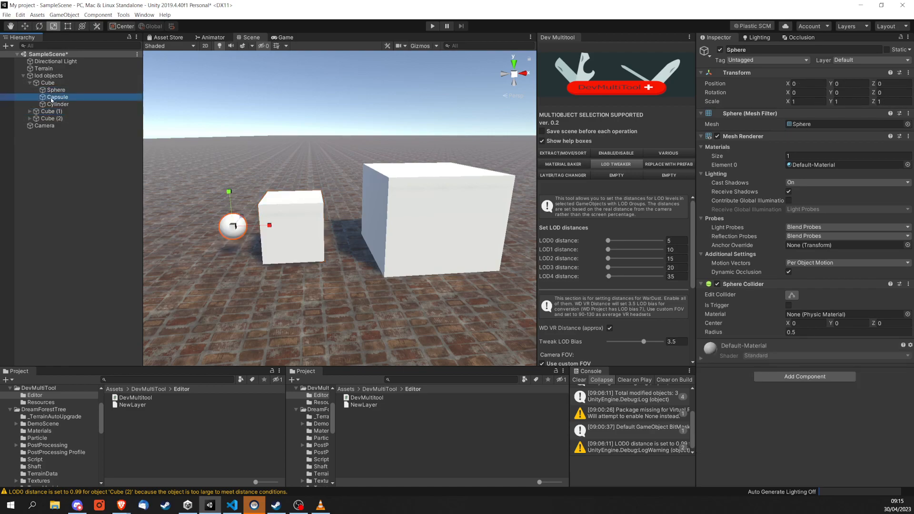
left_click(53, 104)
left_click(53, 98)
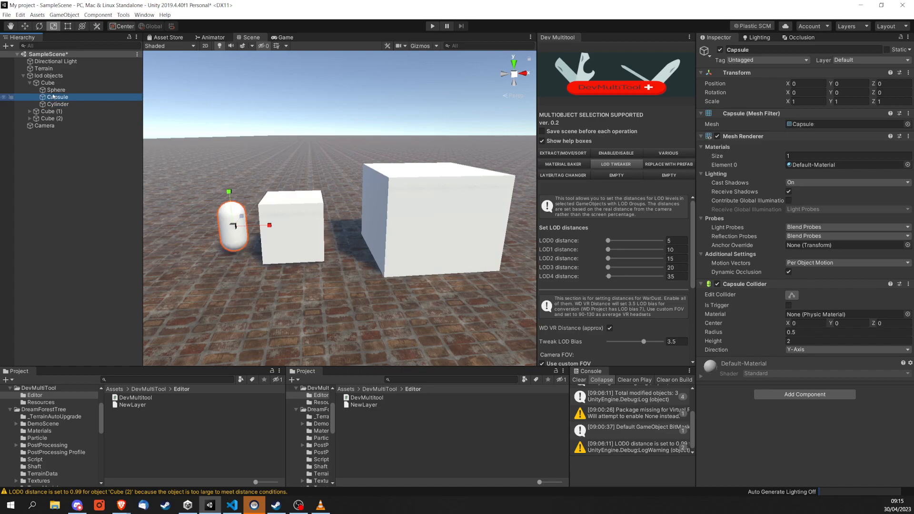
key("Up")
left_click(51, 97)
key("Down")
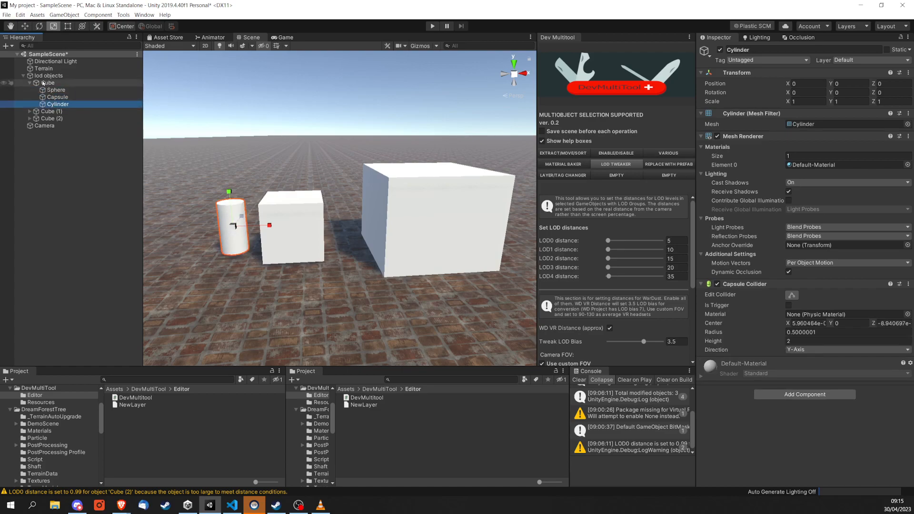
Check the child LOD meshes of Cube (1), collapse the cube hierarchies and inspect the LOD Group of Cube (2)
left_click(30, 111)
left_click(50, 119)
key("Down")
key("Down")
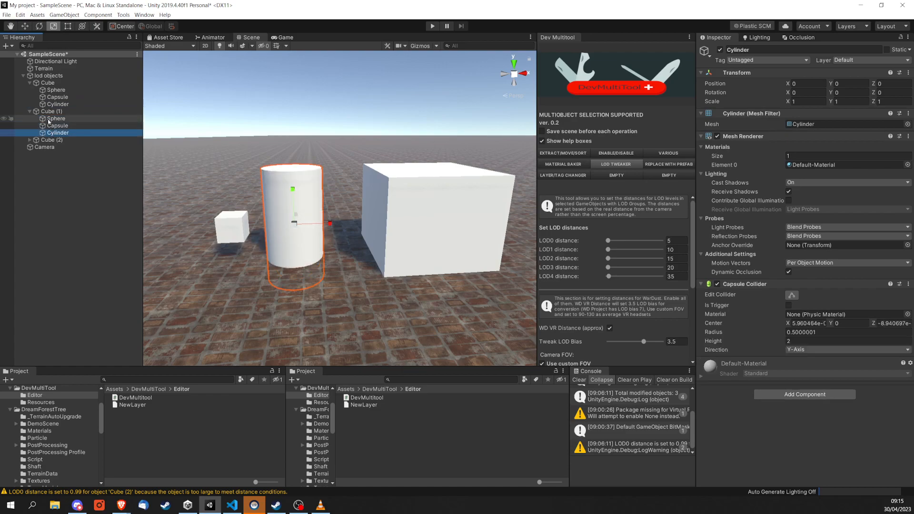
key("Up")
key("Up")
key("Up")
left_click(48, 83)
key("Left")
left_click(31, 90)
left_click(34, 96)
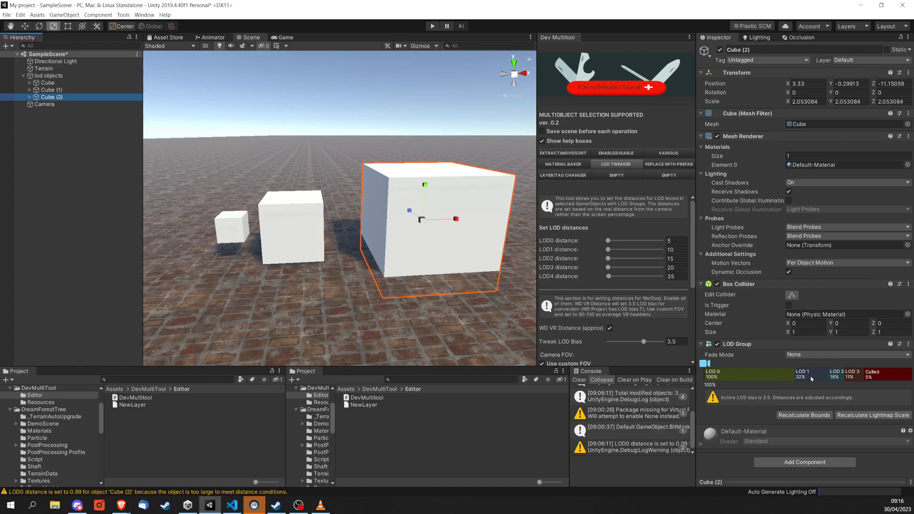
Select the smallest Cube and observe its LOD Group camera indicator while changing the scene view distance
left_click(232, 226)
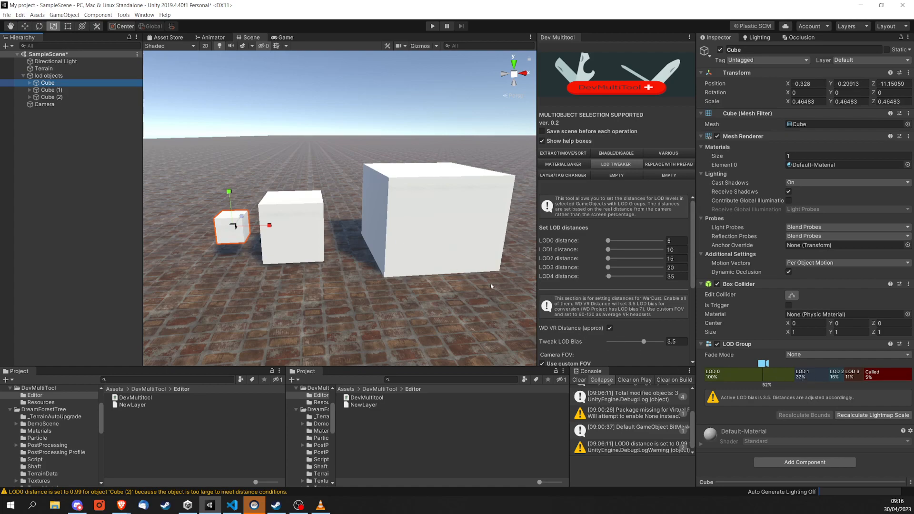
right_click(159, 144)
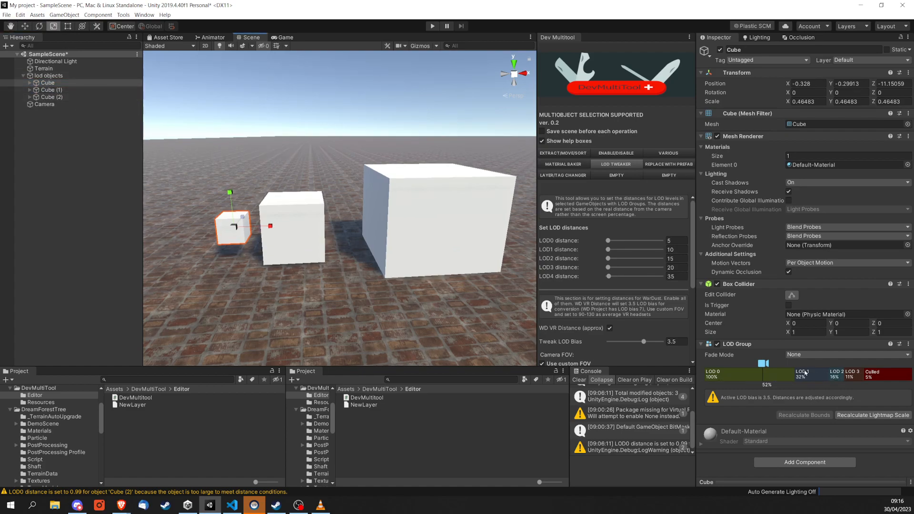
right_click_drag(268, 246, 277, 246)
key("s")
key("w")
right_click_drag(362, 275, 287, 232)
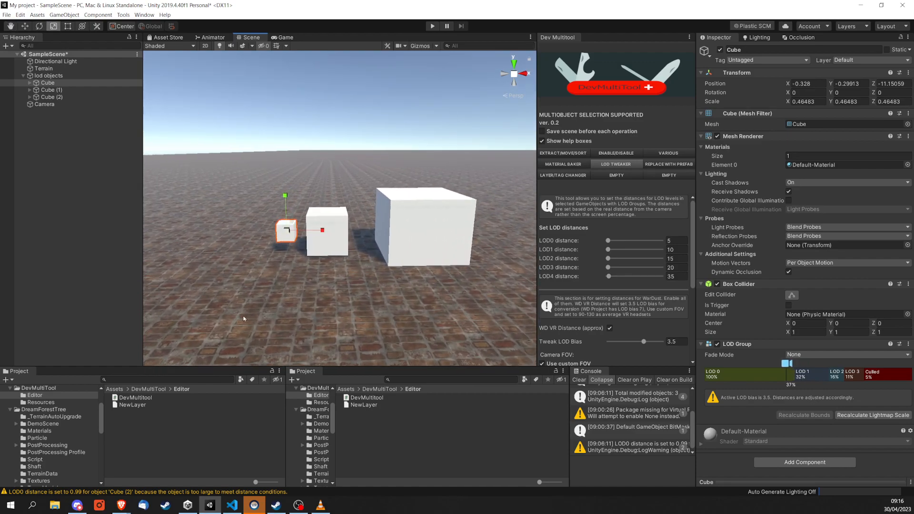
key("s")
right_click_drag(298, 277, 339, 261)
key("w")
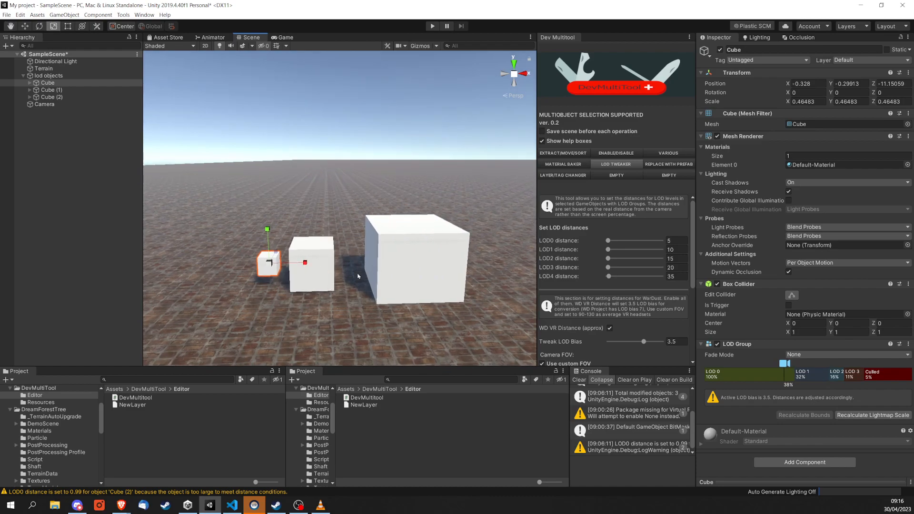
right_click_drag(392, 287, 391, 299)
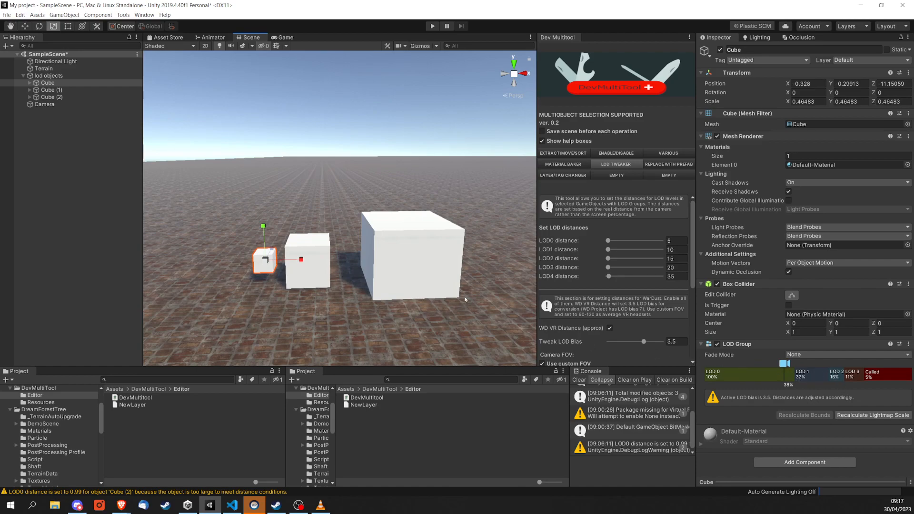
right_click_drag(383, 288, 384, 287)
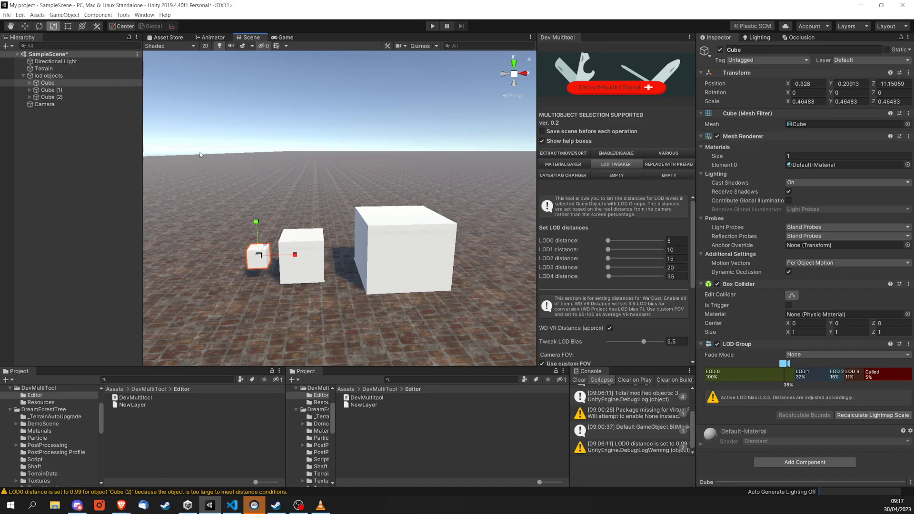
Try raising the LOD0 to LOD4 distances for the lod objects group to 97, 210, 493, 708 and 881
left_click(40, 77)
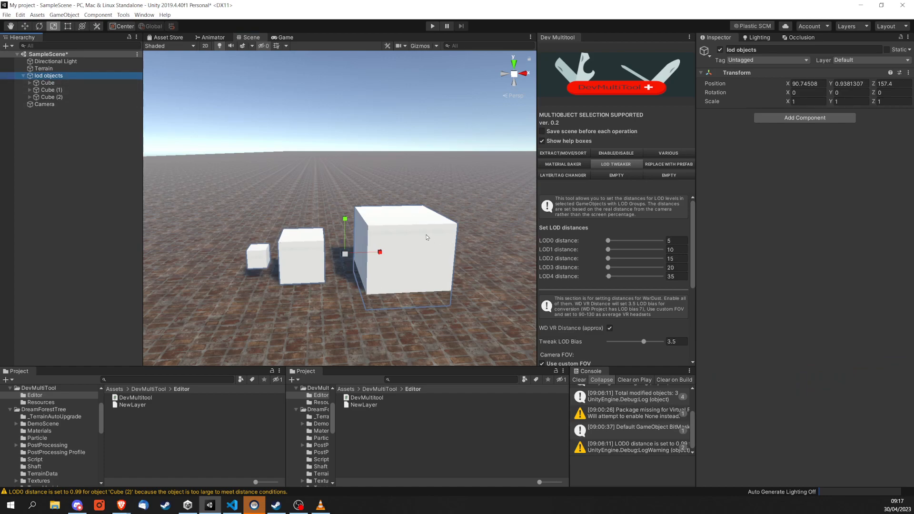
left_click(614, 241)
left_click(614, 249)
left_click_drag(607, 258, 639, 277)
Set the LOD0, LOD1, LOD2, LOD3 and LOD4 distances to 5, 10, 15, 20 and 25
key("Tab")
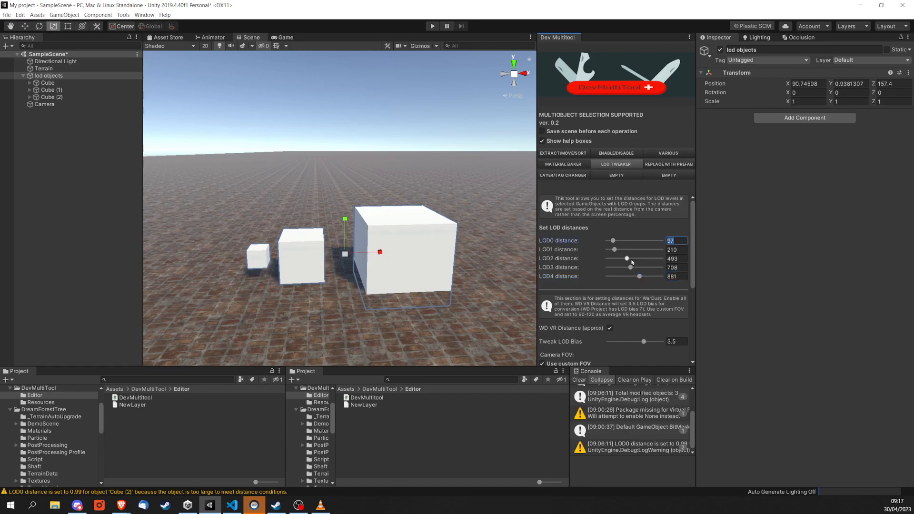
type("5")
key("Tab")
type("10")
key("Tab")
type("15")
key("Tab")
type("20")
key("Tab")
type("25")
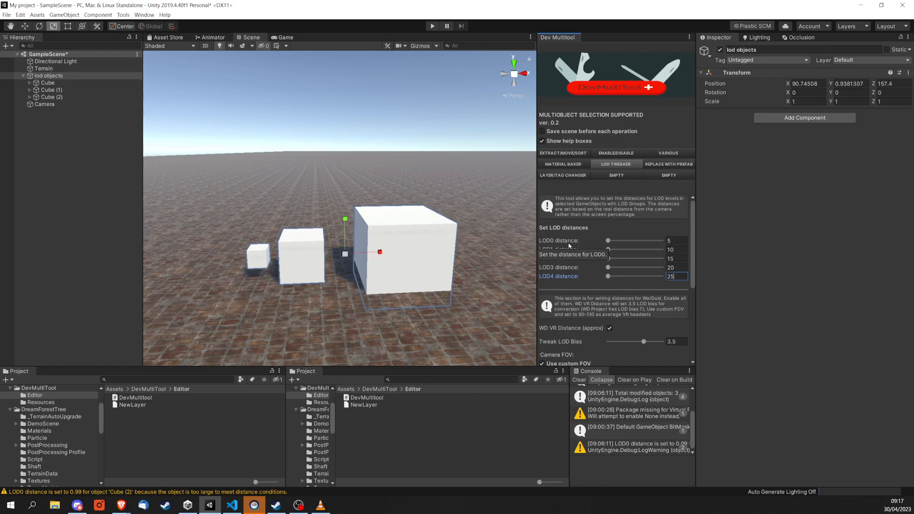
Examine the LOD Groups of Cube and Cube (2) and review the LOD Tweaker's bias, FOV and culling settings for lod objects
left_click(51, 84)
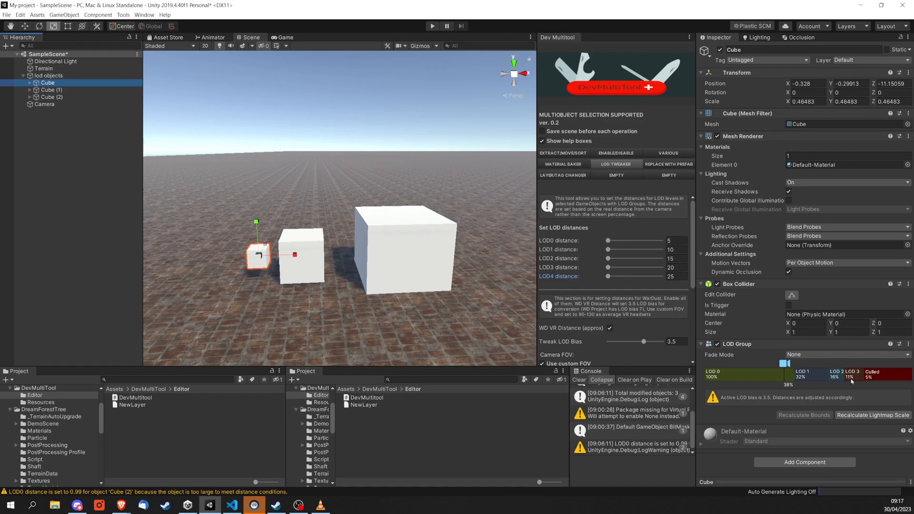
left_click(852, 381)
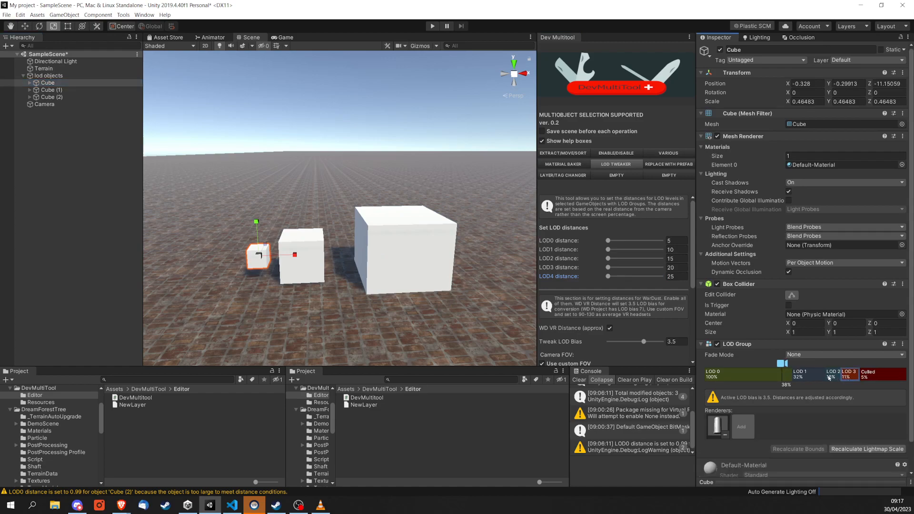
left_click(55, 76)
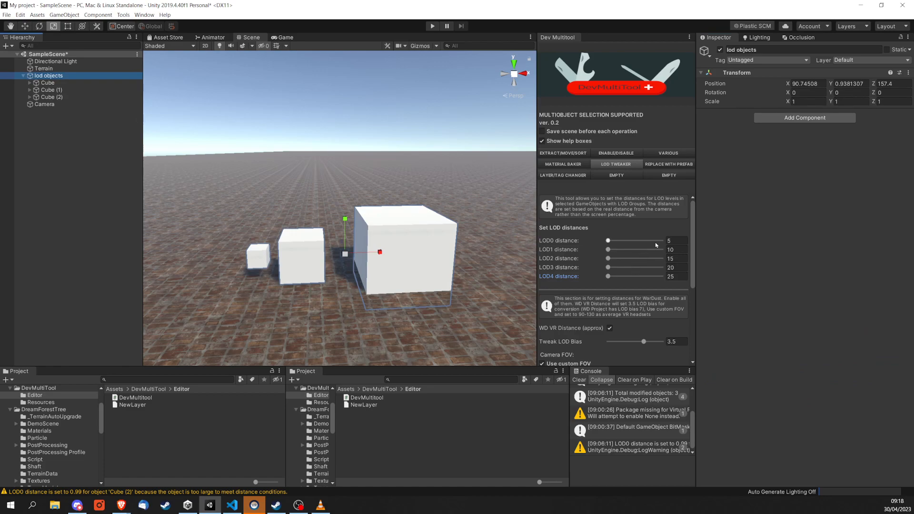
scroll(623, 329, "down", 1)
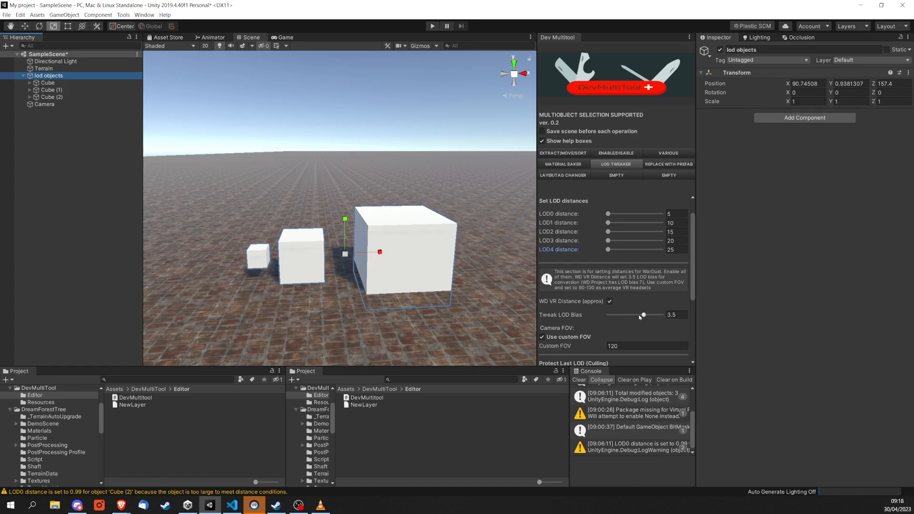
scroll(640, 317, "down", 3)
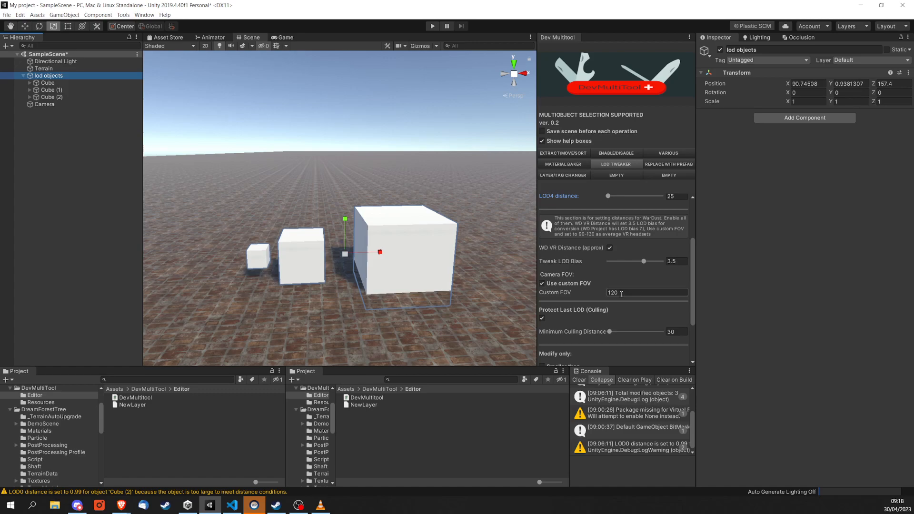
scroll(642, 304, "down", 3)
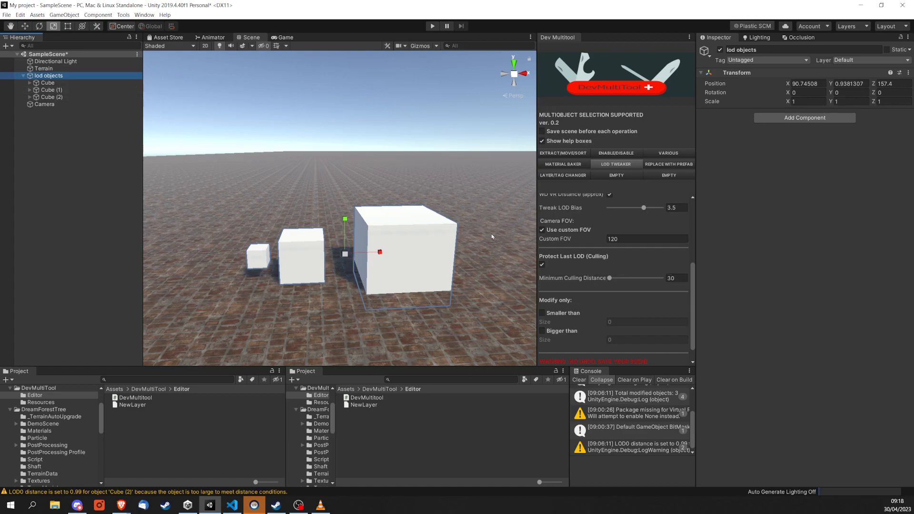
scroll(575, 258, "up", 3)
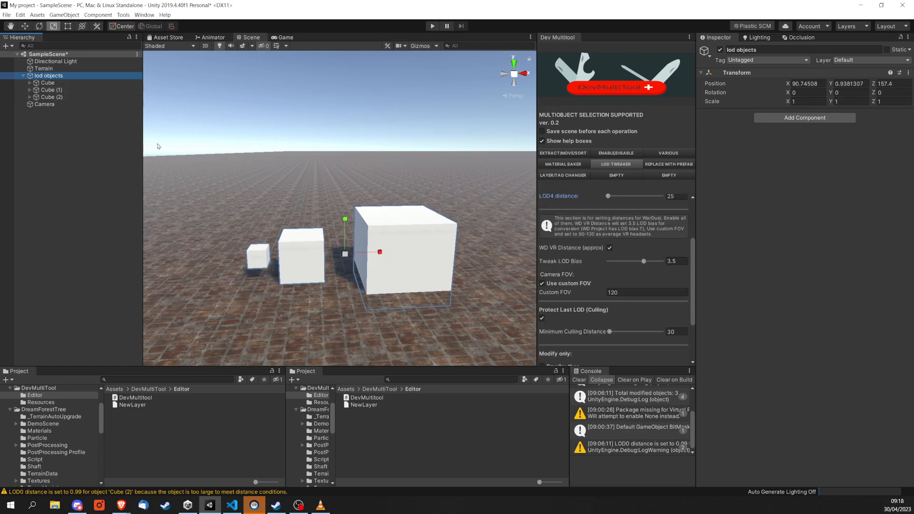
left_click(48, 82)
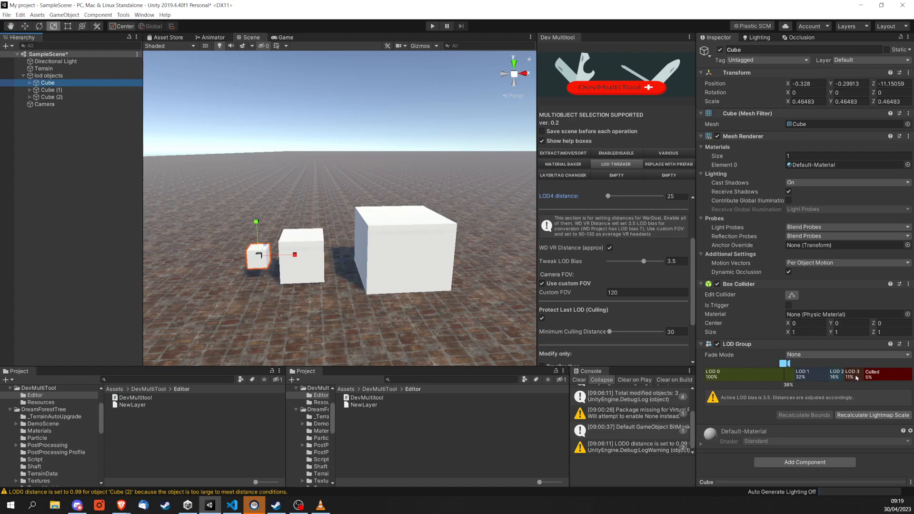
left_click(52, 96)
left_click(52, 76)
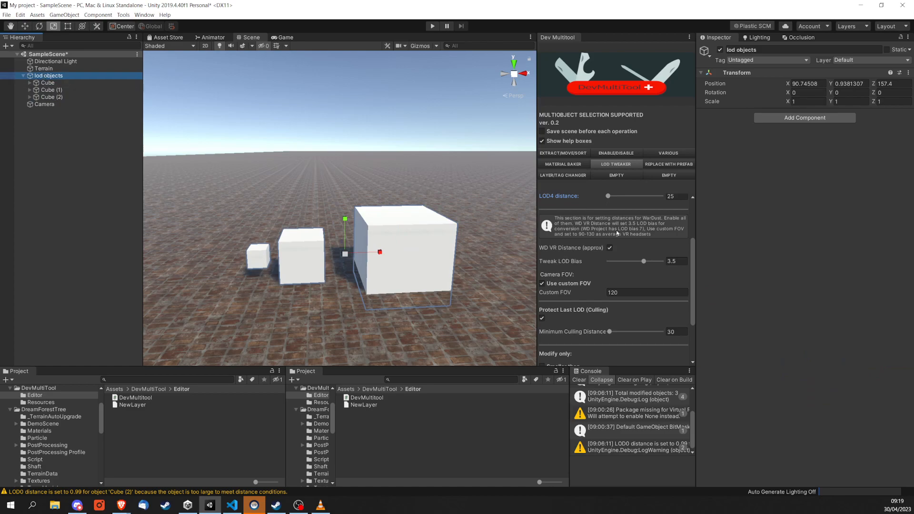
Set the minimum culling distance for protecting the last LOD to 100
scroll(618, 230, "up", 3)
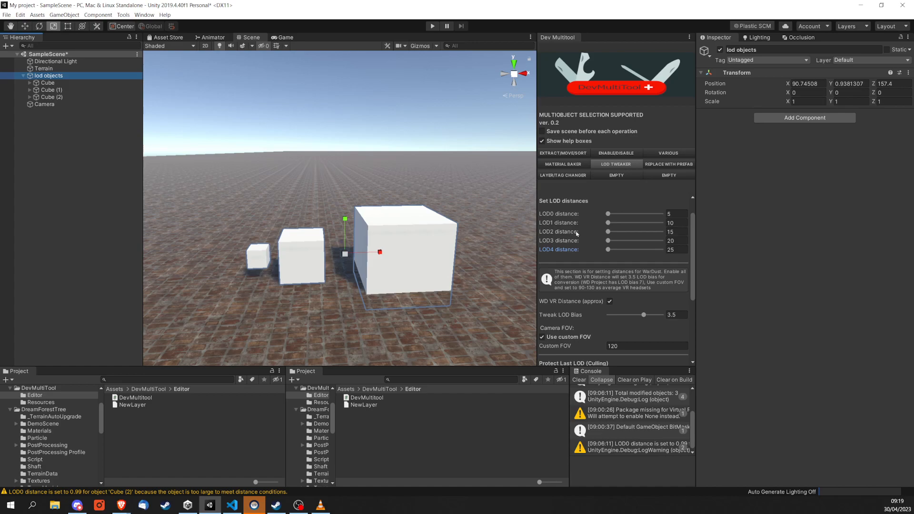
scroll(633, 293, "down", 2)
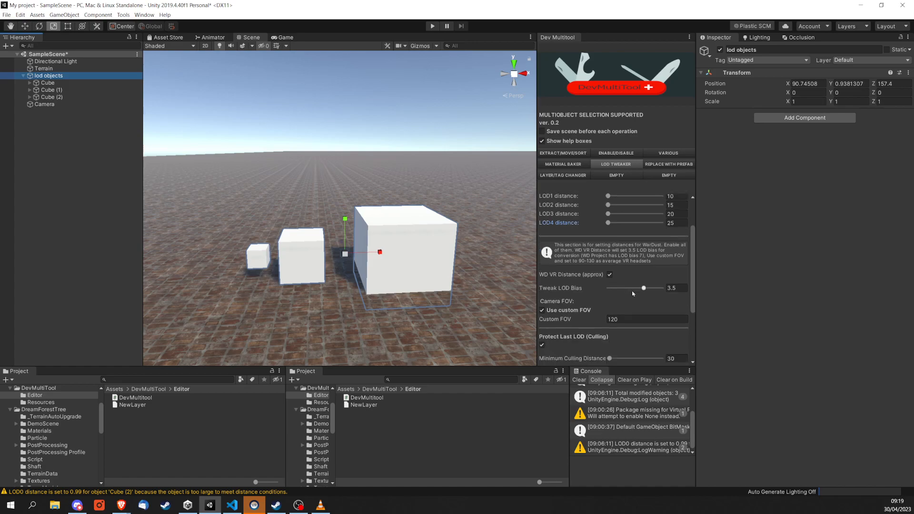
scroll(578, 319, "down", 2)
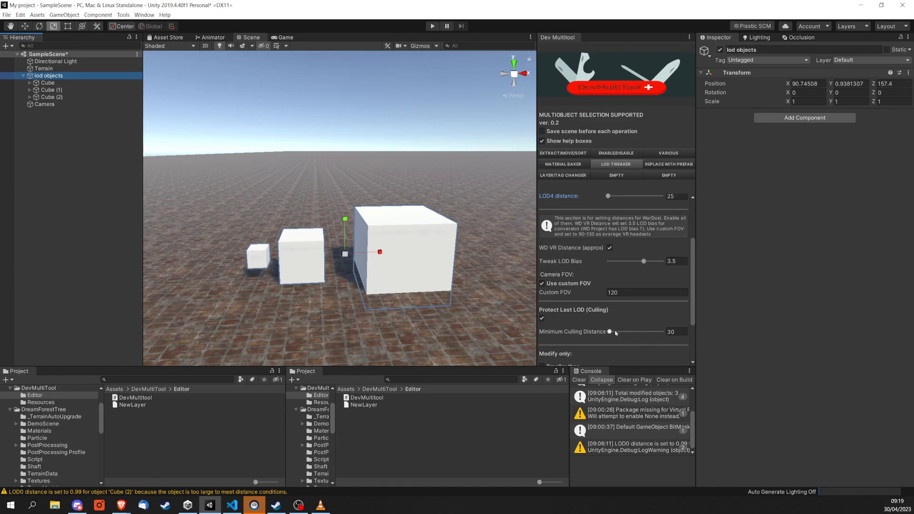
left_click_drag(609, 332, 617, 333)
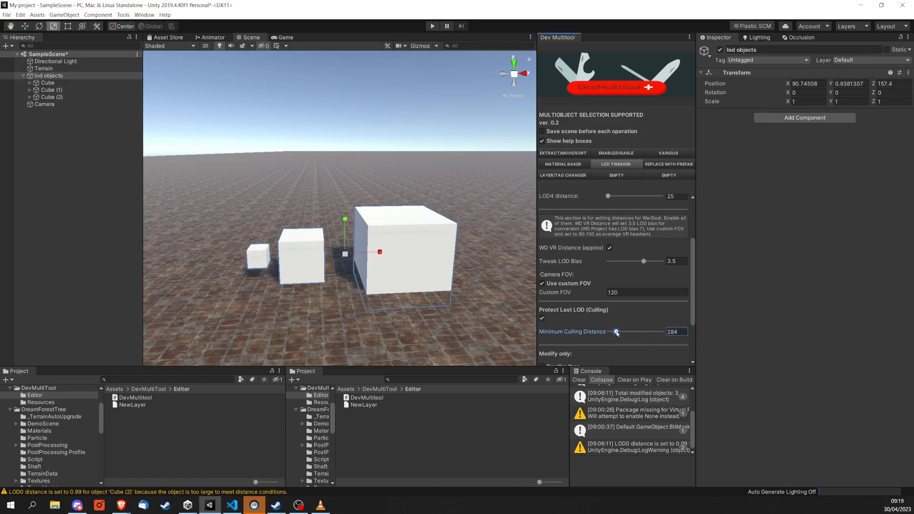
left_click(683, 332)
type("100")
Try limiting the modification to objects smaller than size 5, and switch that filter off again
scroll(614, 324, "down", 3)
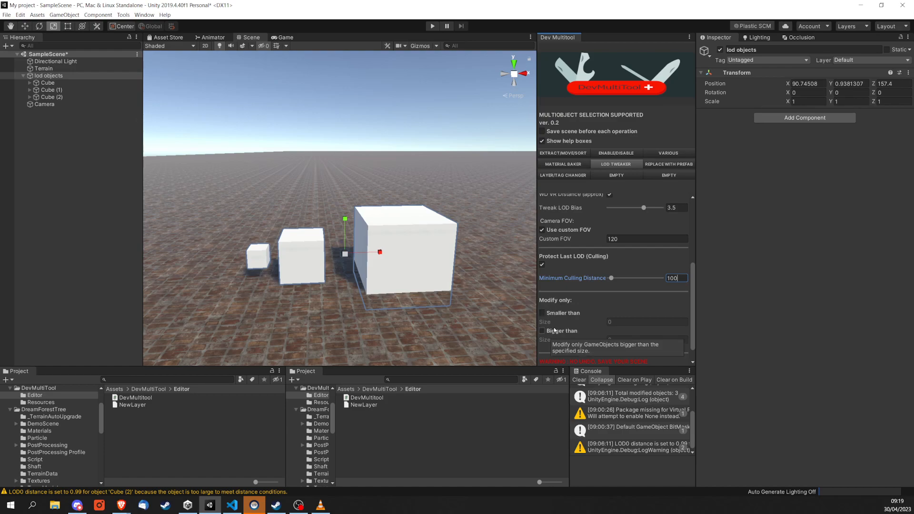
left_click(542, 313)
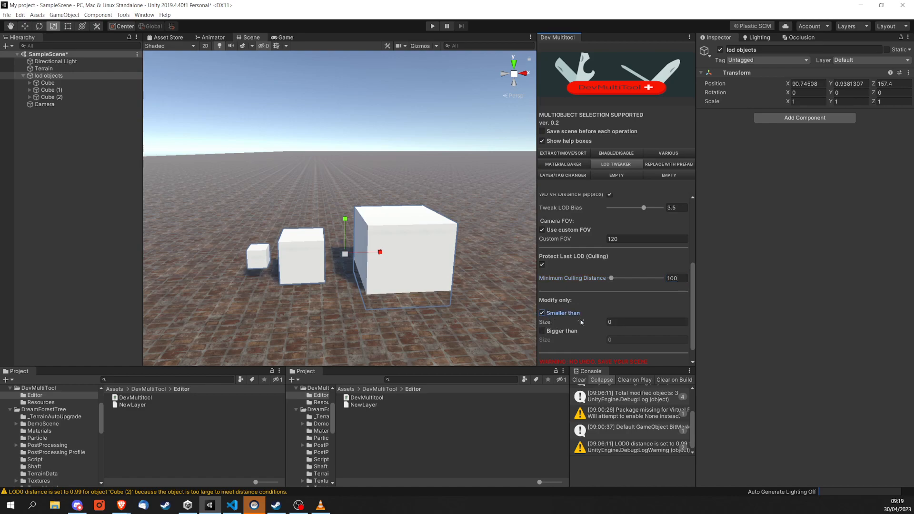
left_click(615, 322)
type("5")
left_click(542, 313)
Try limiting the modification to objects bigger than size 3, and switch that filter off again
left_click(542, 331)
left_click(615, 341)
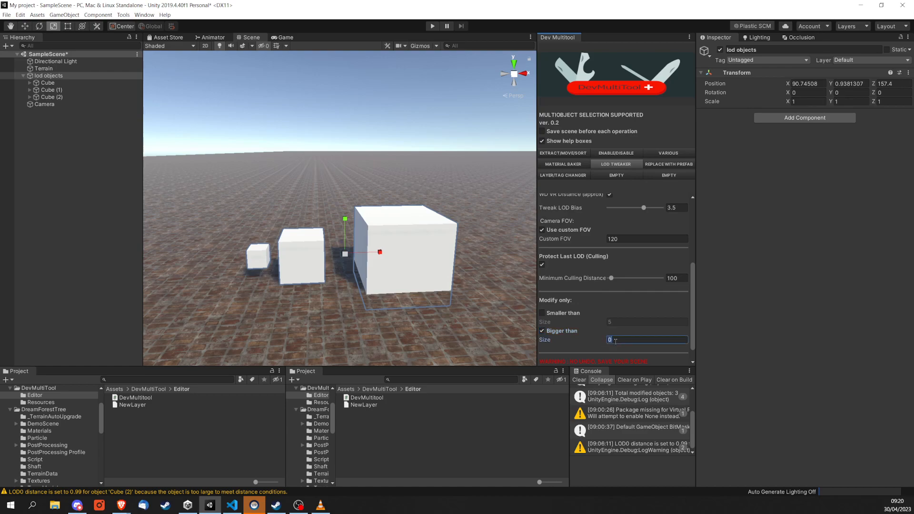
type("3")
left_click(543, 331)
Apply the configured LOD distances to the lod objects group
left_click(55, 76)
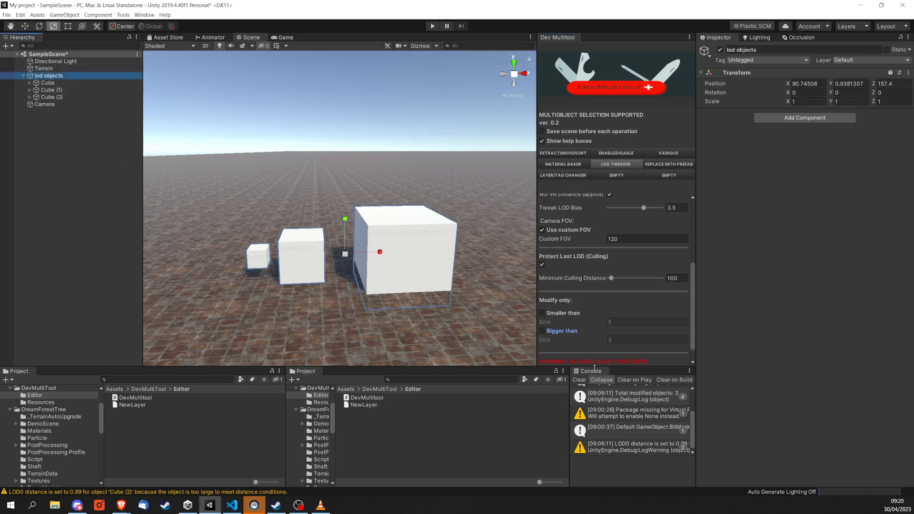
scroll(566, 340, "down", 2)
left_click(612, 358)
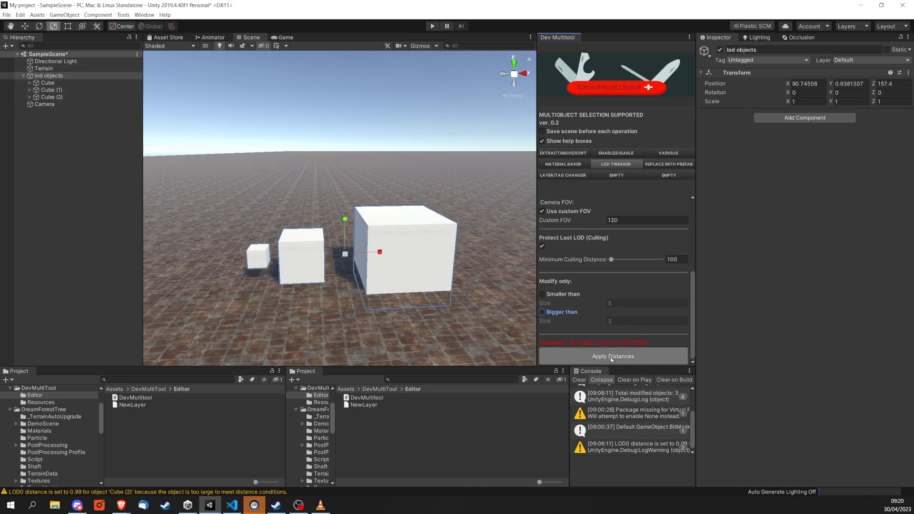
Examine the LOD Groups of Cube, Cube (1) and Cube (2), the full LOD0 console warning and the configured LOD distances
left_click(47, 82)
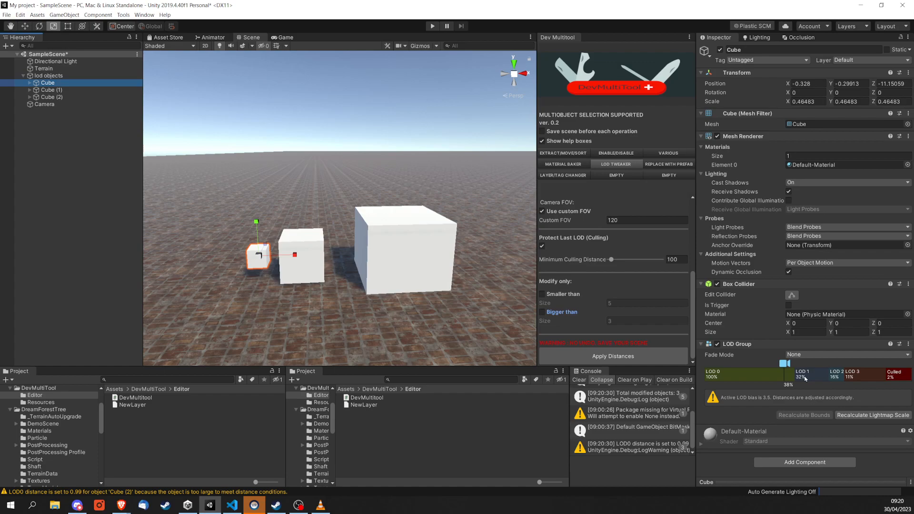
left_click(58, 91)
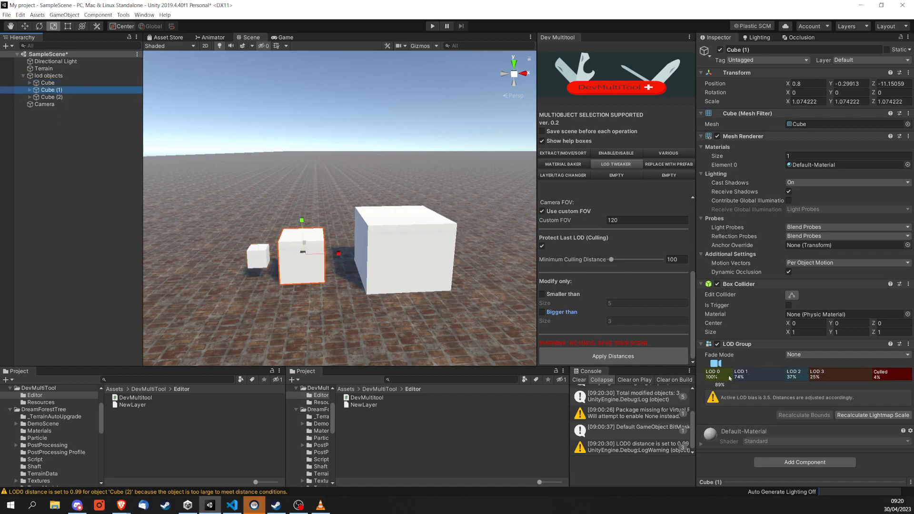
left_click(76, 97)
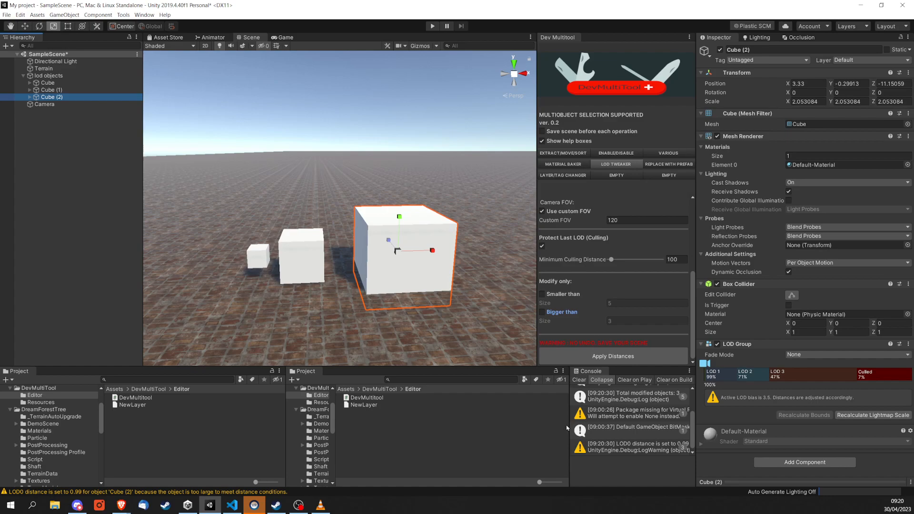
left_click_drag(570, 428, 459, 431)
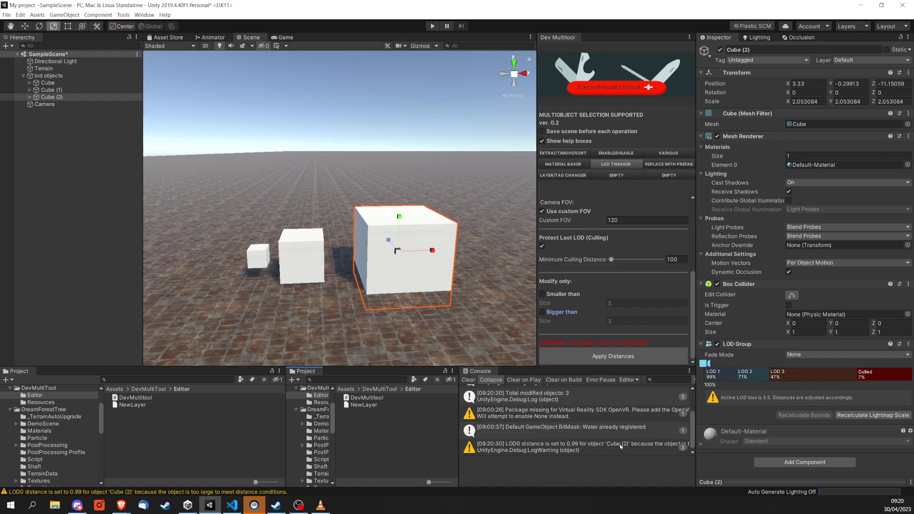
left_click(656, 448)
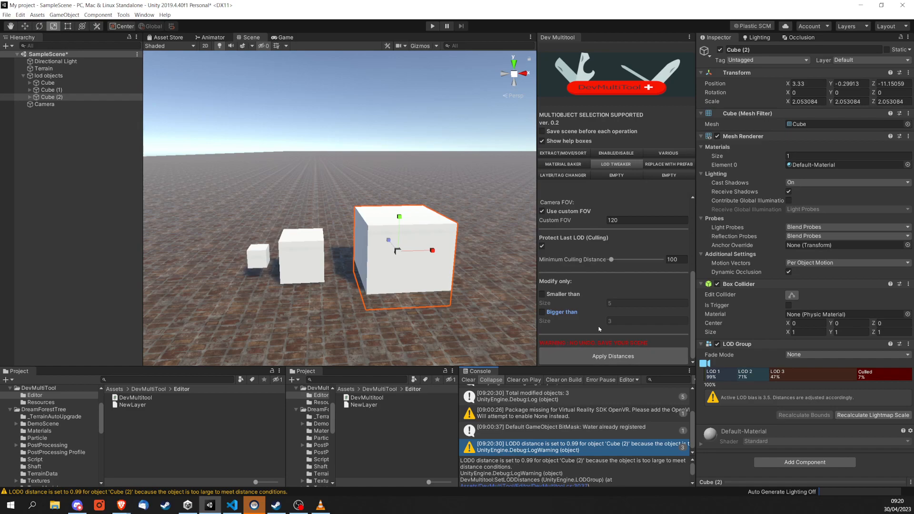
scroll(602, 300, "up", 3)
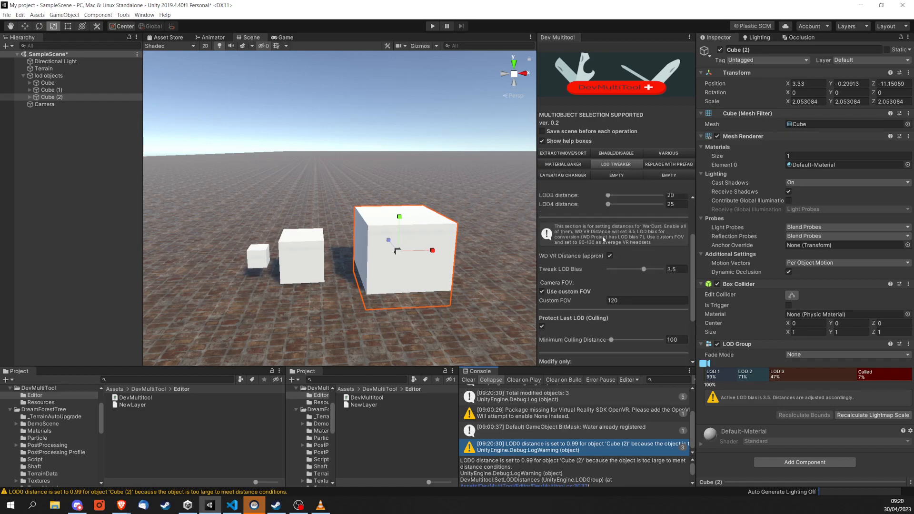
scroll(591, 269, "up", 2)
scroll(591, 266, "up", 1)
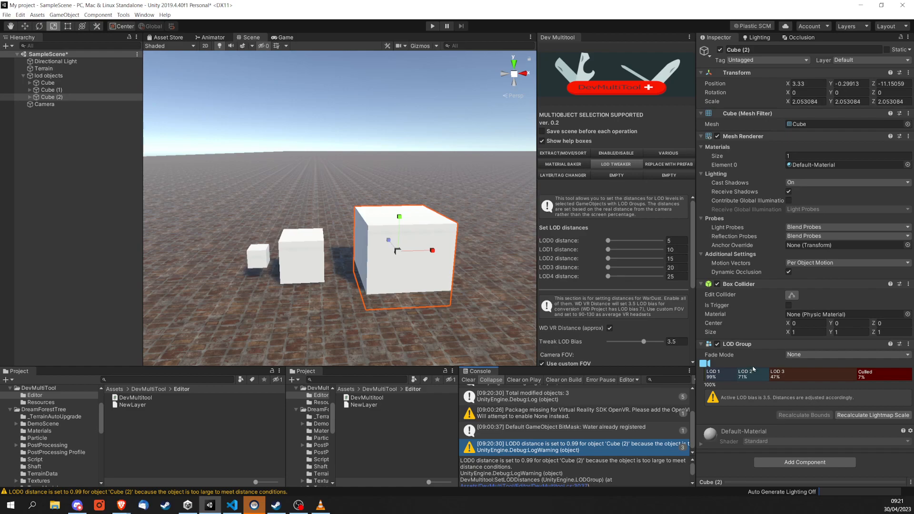
Select lod objects and examine how the cubes switch LODs and cull at increasing viewing distances, alongside the LOD Tweaker's culling settings
middle_click_drag(439, 295, 452, 300)
left_click(52, 77)
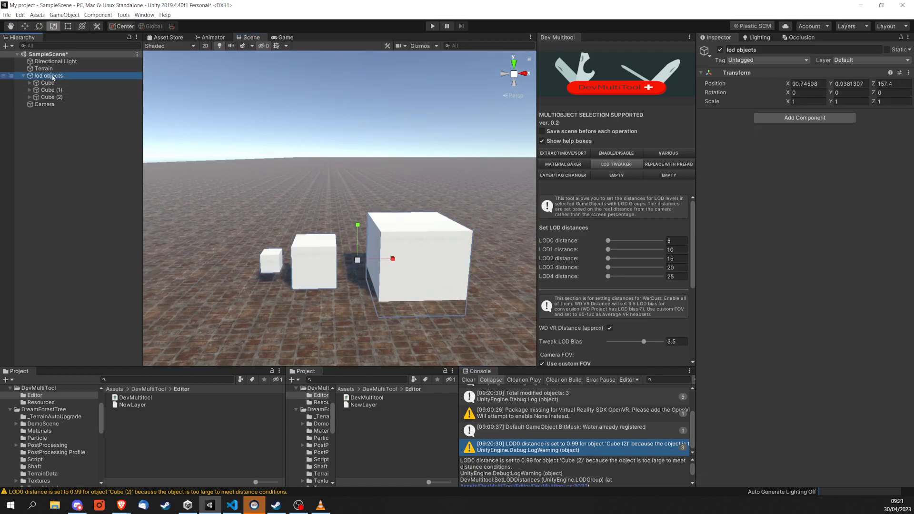
key("s")
right_click_drag(293, 272, 367, 266)
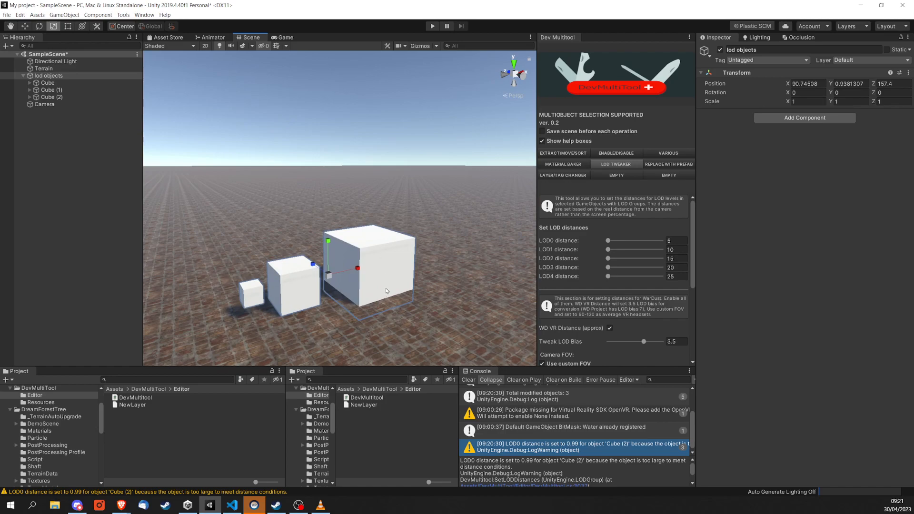
right_click_drag(391, 284, 403, 286)
scroll(606, 283, "down", 3)
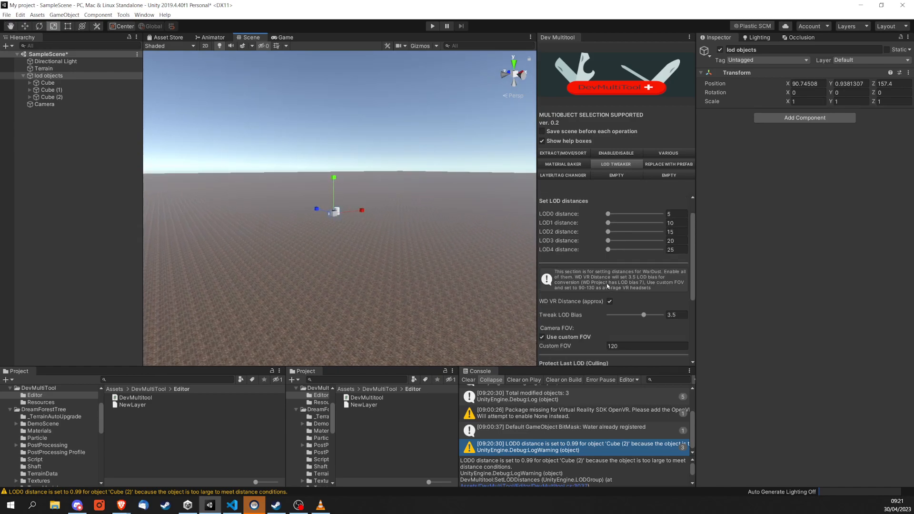
scroll(613, 337, "down", 2)
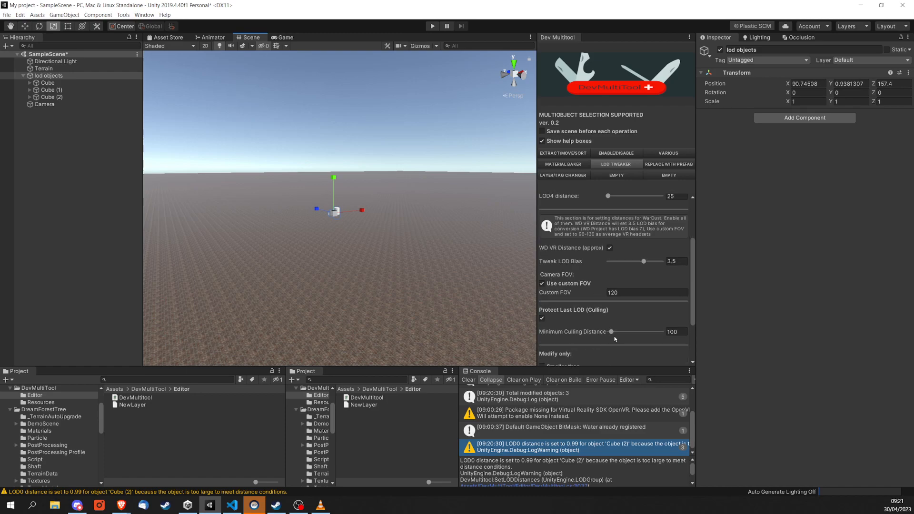
right_click_drag(335, 224, 357, 191)
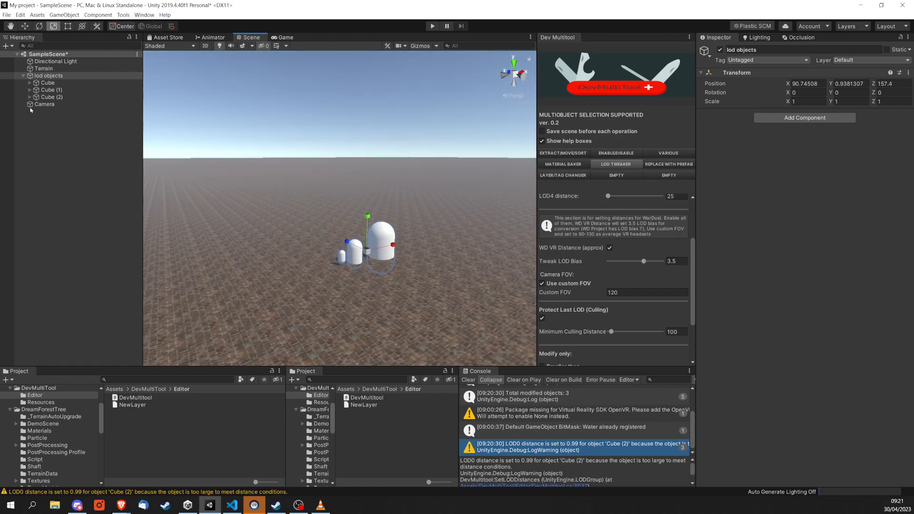
Set the minimum culling distance to 40 and apply the distances to lod objects
left_click(632, 291)
left_click(678, 331)
type("40")
scroll(663, 342, "down", 4)
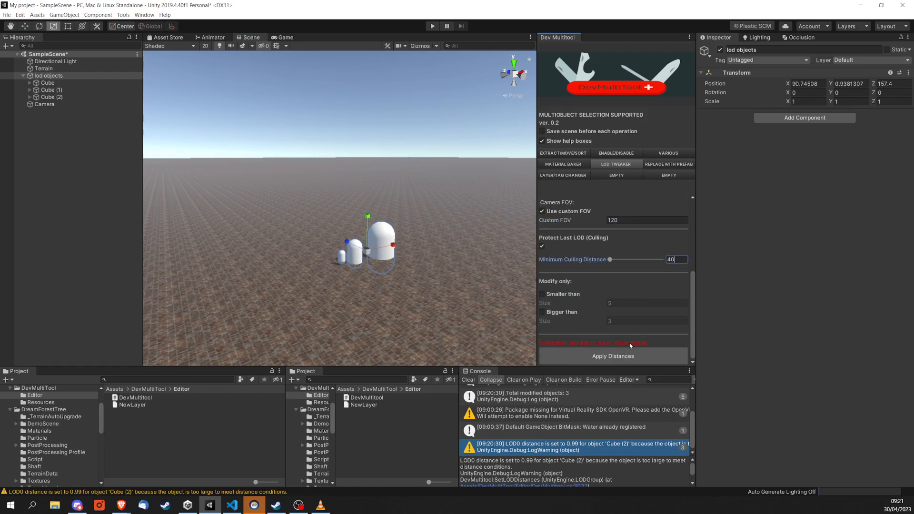
left_click(614, 356)
Check the LOD switching and culling of lod objects from far and near, and review the configured LOD distances
scroll(386, 269, "down", 5)
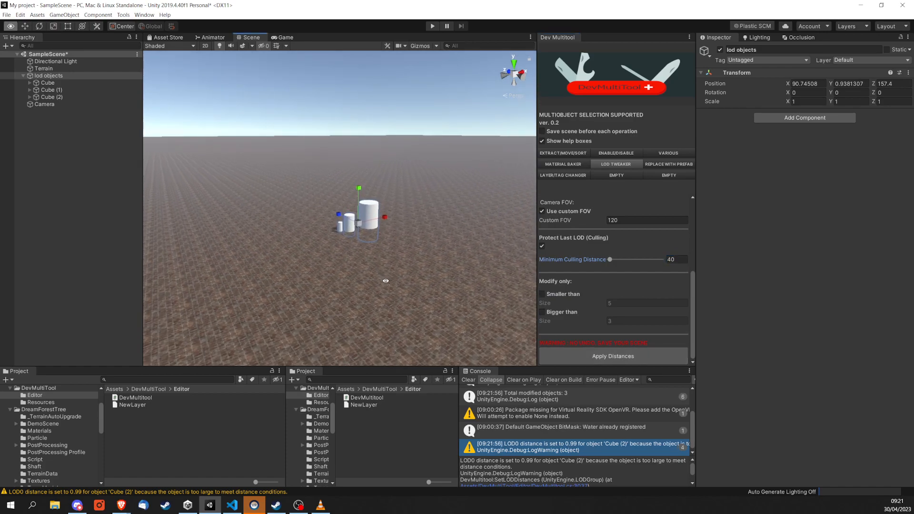
scroll(391, 284, "down", 3)
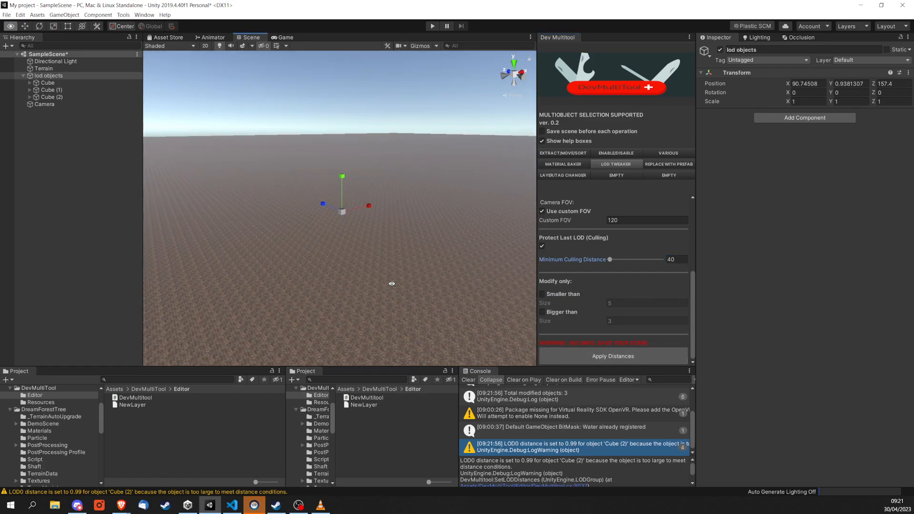
scroll(392, 284, "up", 5)
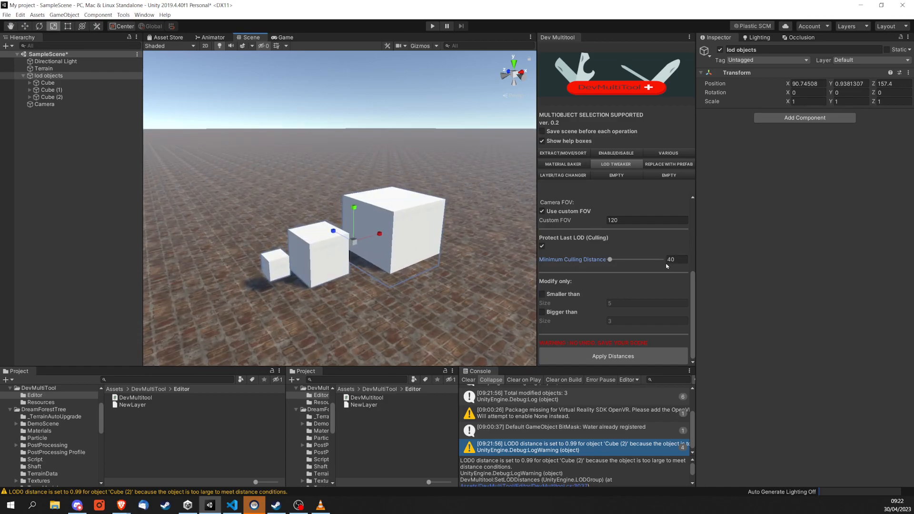
scroll(648, 238, "up", 5)
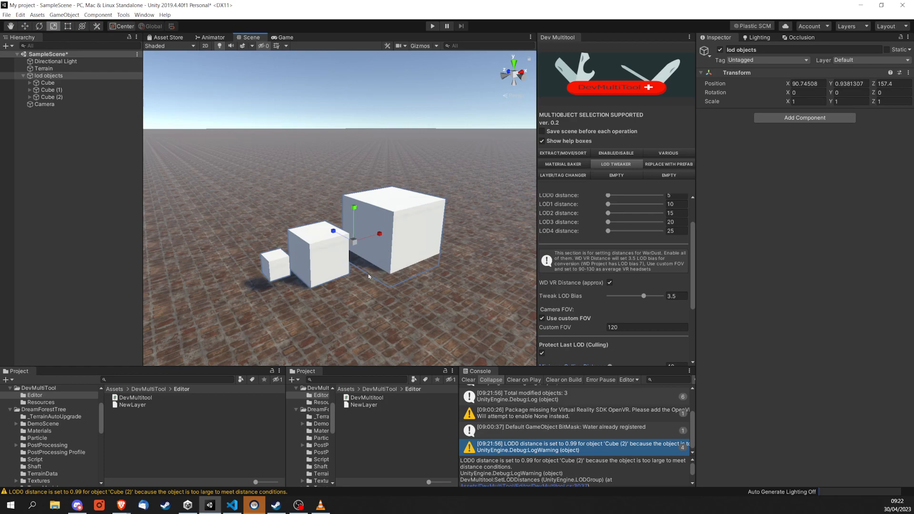
scroll(617, 253, "up", 2)
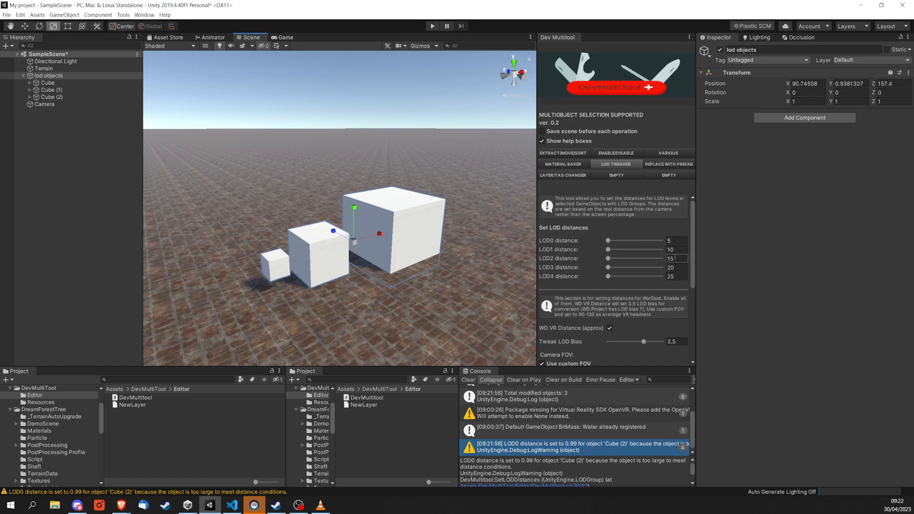
left_click(667, 240)
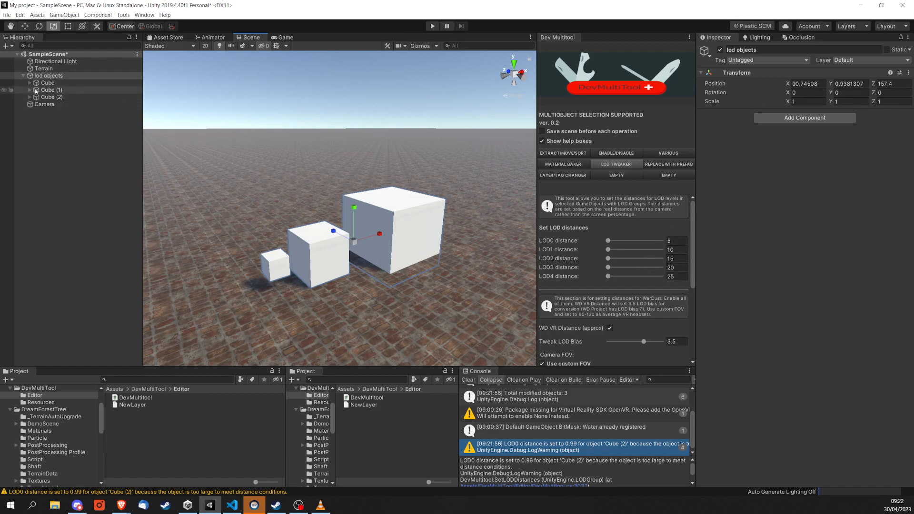
scroll(227, 166, "down", 5)
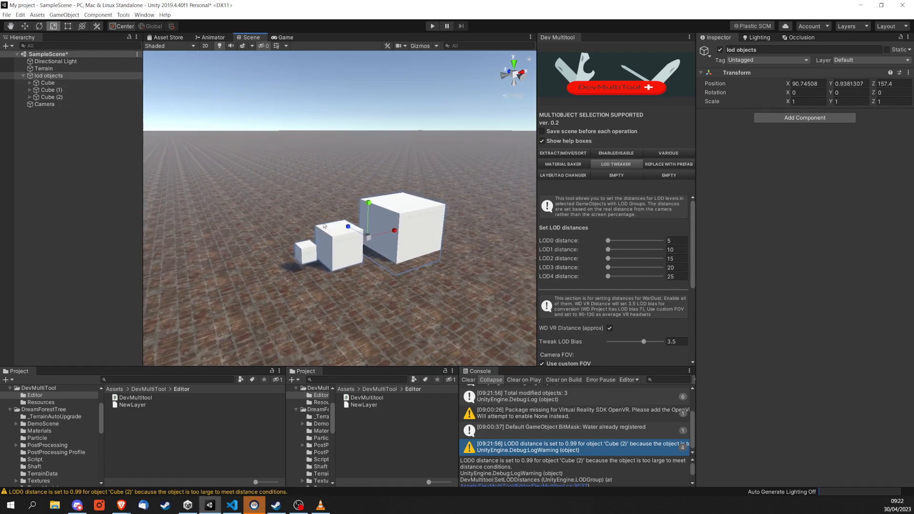